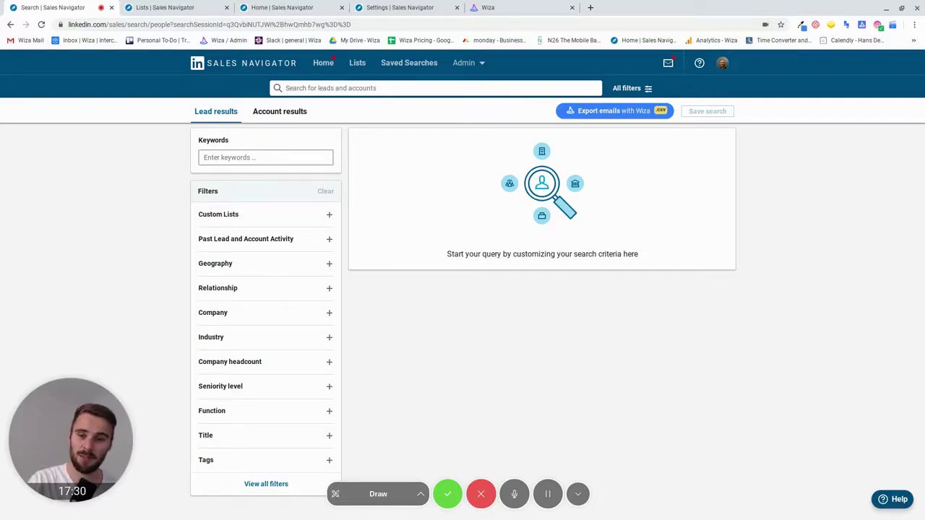
Filter the lead results by company Apple with the scope set to Past and look over the matching leads
left_click(211, 314)
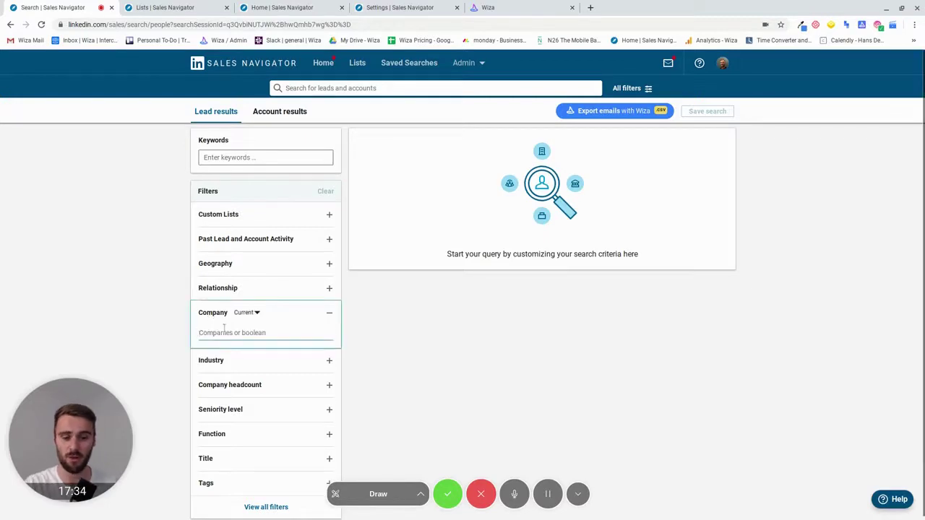
type("Apple")
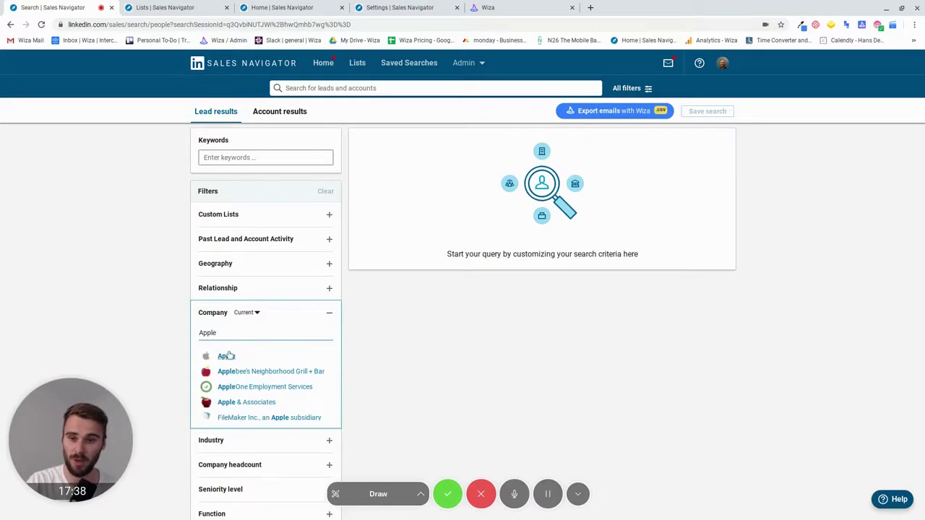
left_click(226, 355)
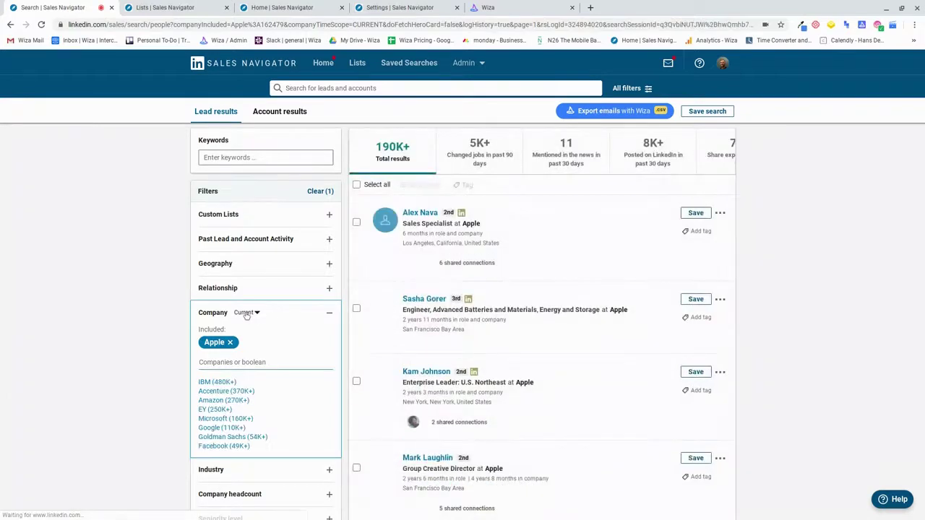
left_click(246, 312)
left_click(245, 346)
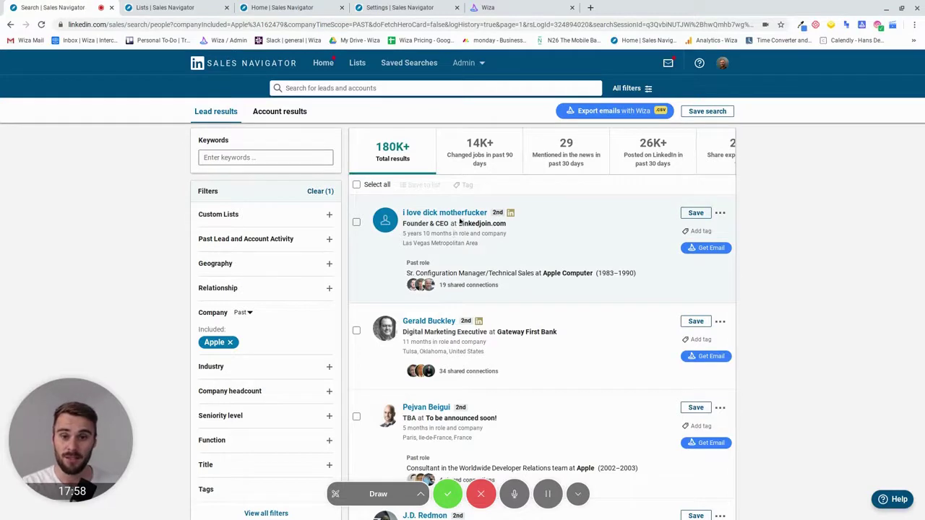
scroll(185, 361, "down", 2)
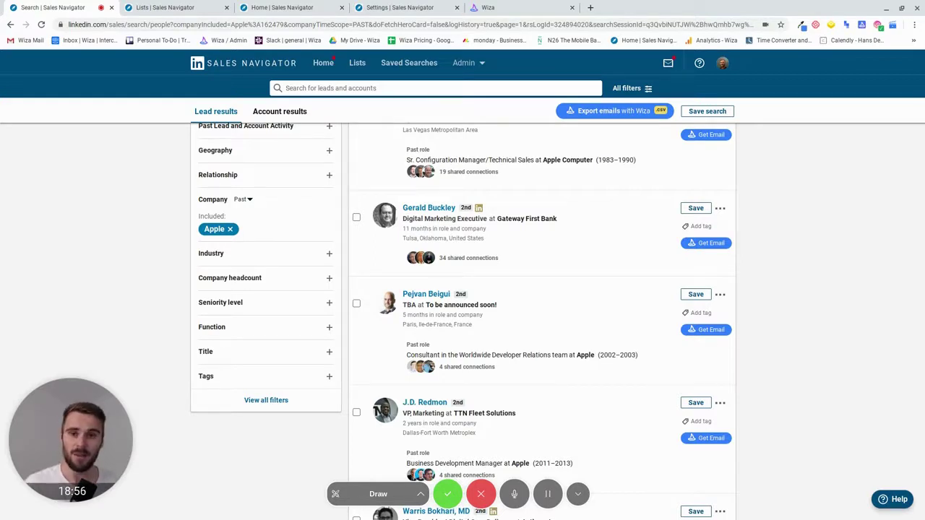
scroll(239, 340, "up", 3)
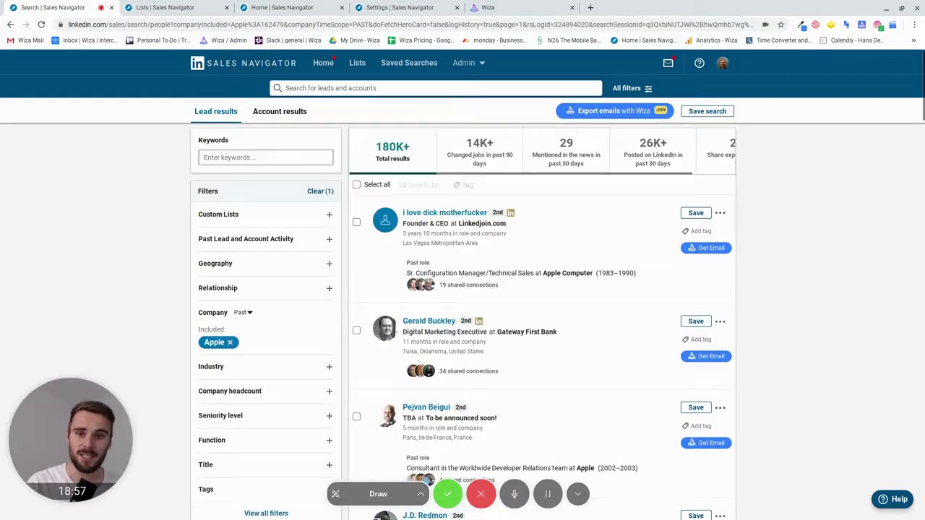
Remove the Apple company filter and search leads with the keywords marketing manager OR marketing advisor
left_click(232, 344)
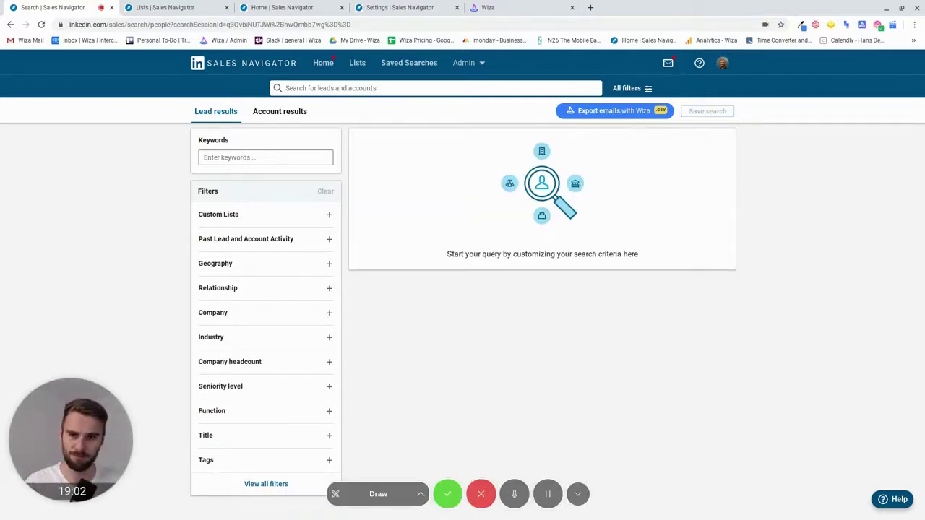
left_click(229, 157)
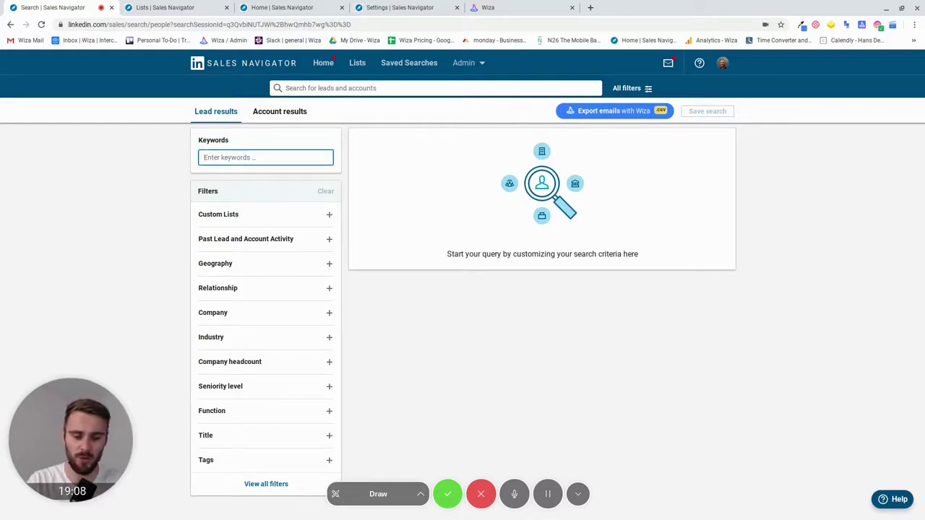
type("market")
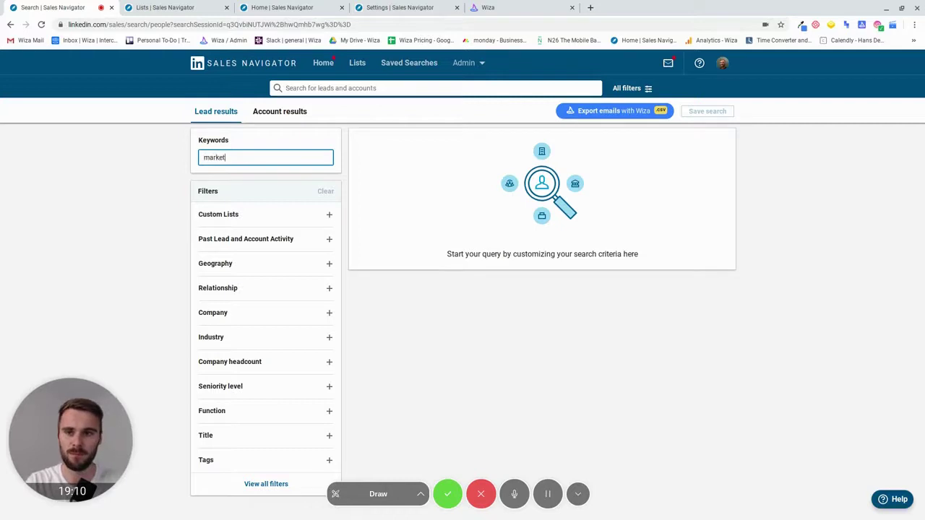
type("ing manager ")
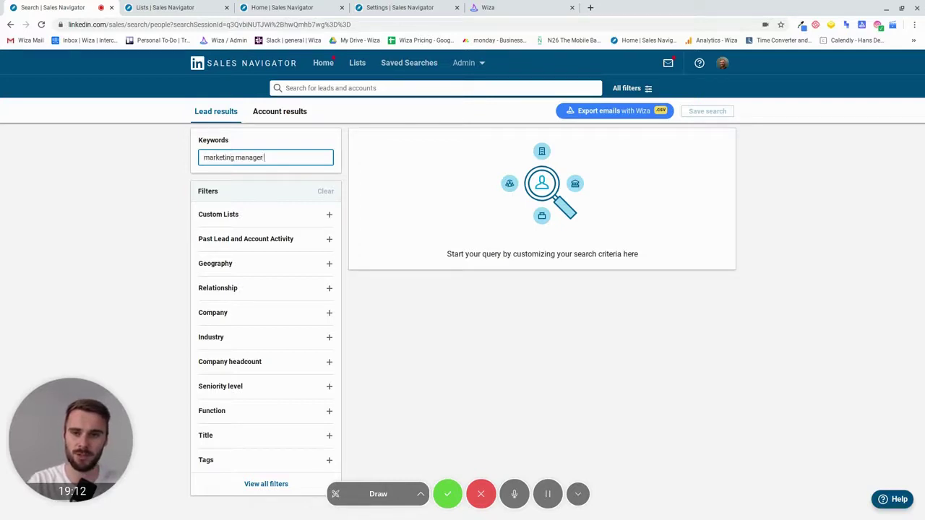
type("OR marketing advisor")
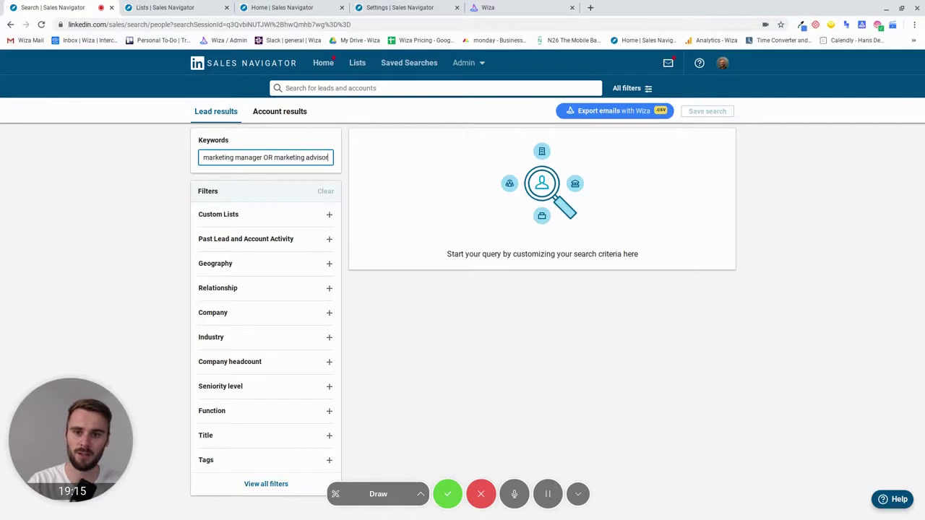
key("Return")
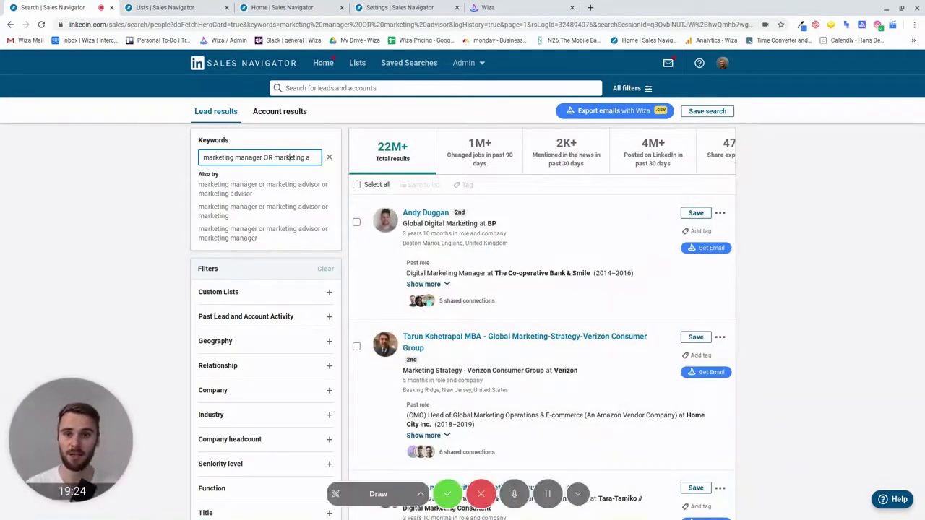
Replace OR with AND in the keyword query and rerun the search as marketing manager AND marketing advisor
triple_click(268, 157)
key("End")
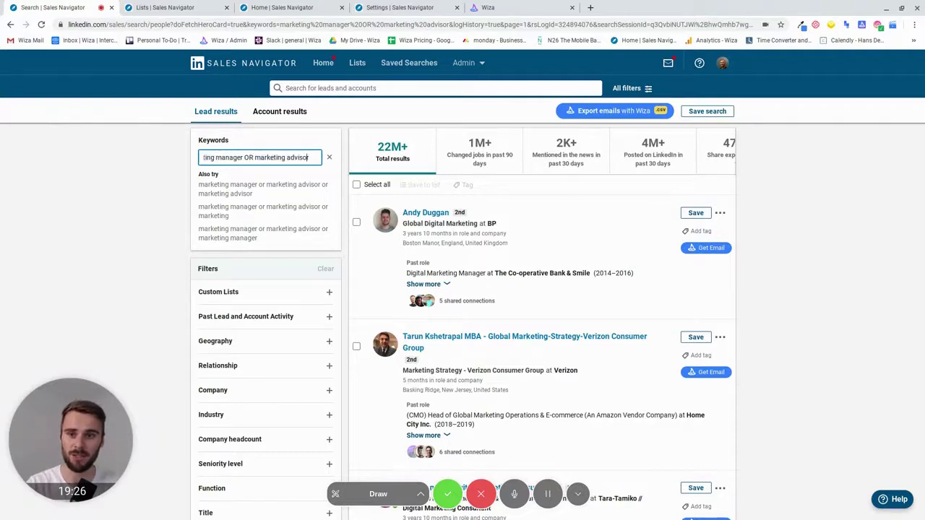
double_click(249, 157)
type("AND")
key("Return")
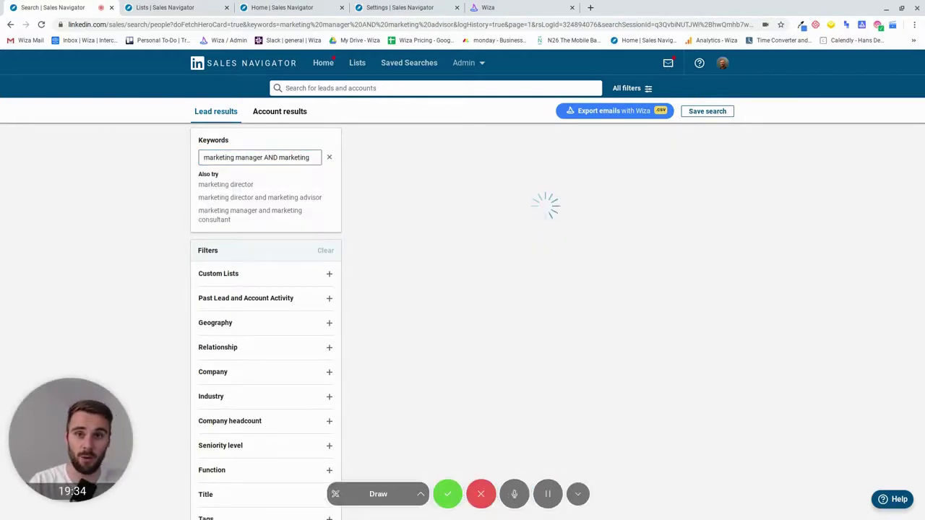
Clear the keyword query and search leads for the exact phrase "marketing advisor" in quotation marks
left_click(280, 156)
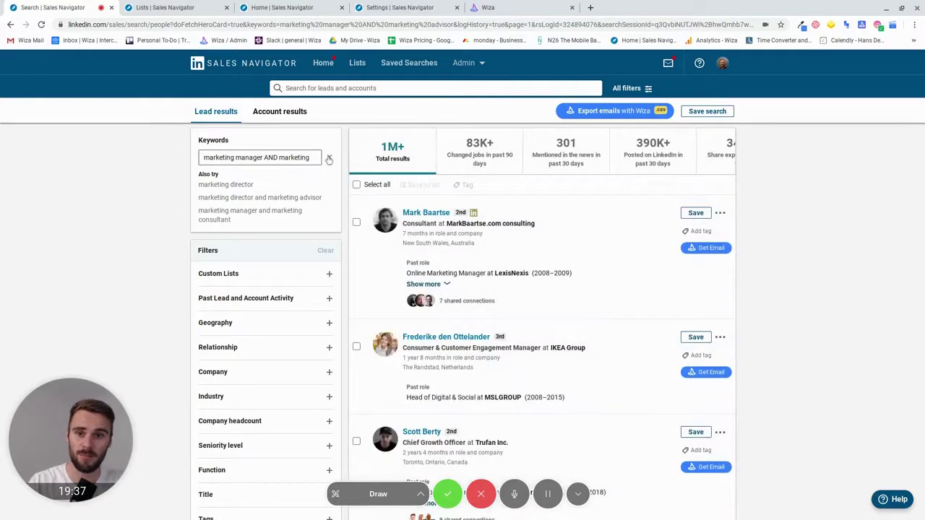
key("ctrl+a")
key("BackSpace")
left_click(260, 157)
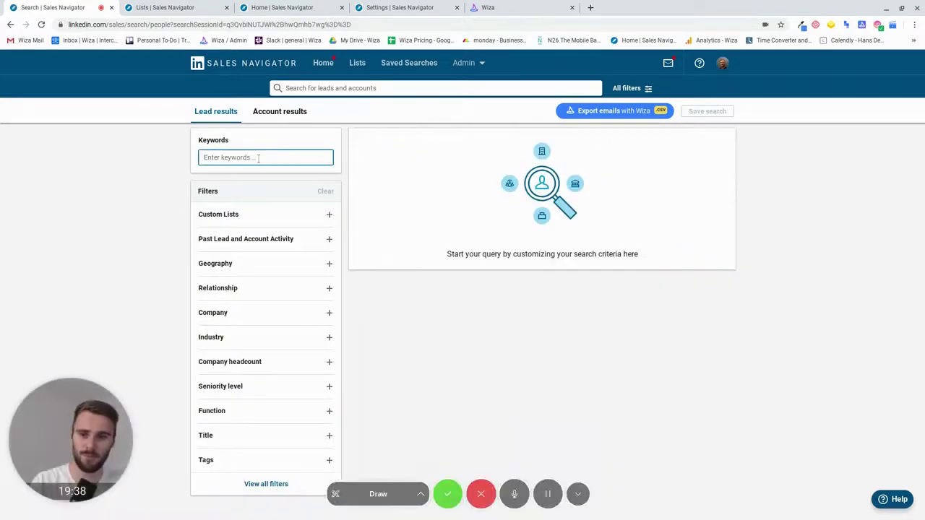
type("\"marketi")
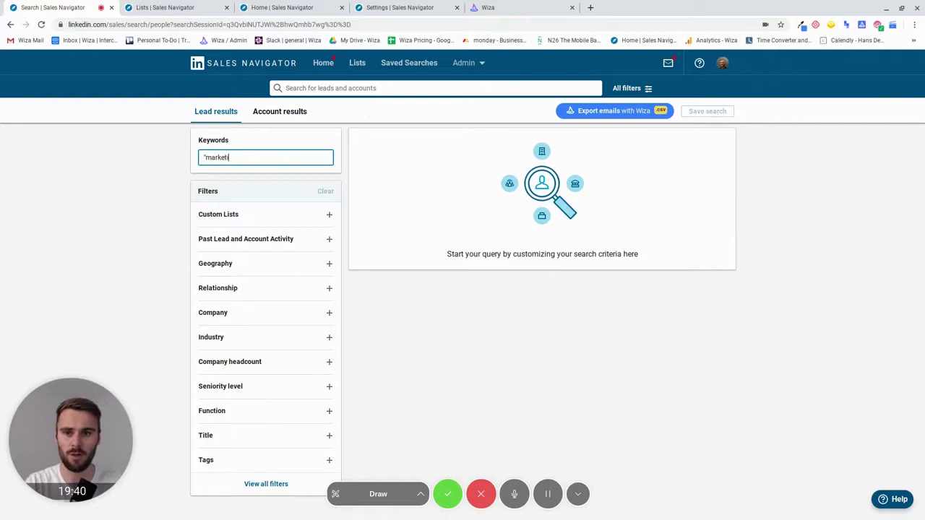
type("ng advisor\"")
key("Return")
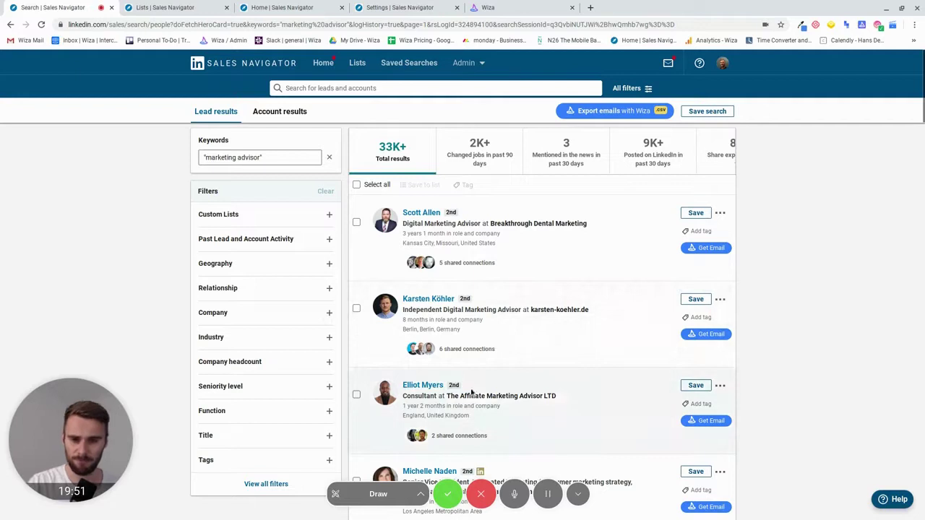
scroll(485, 398, "down", 1)
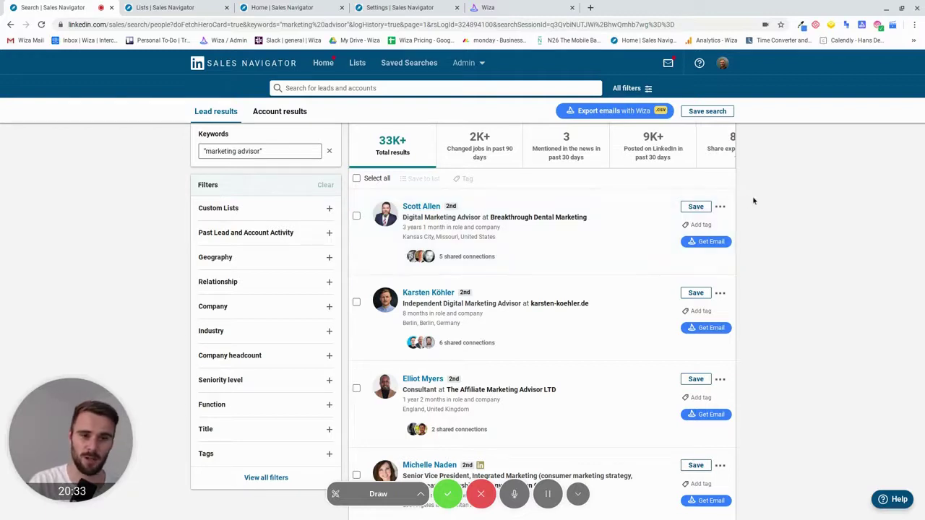
scroll(340, 145, "up", 1)
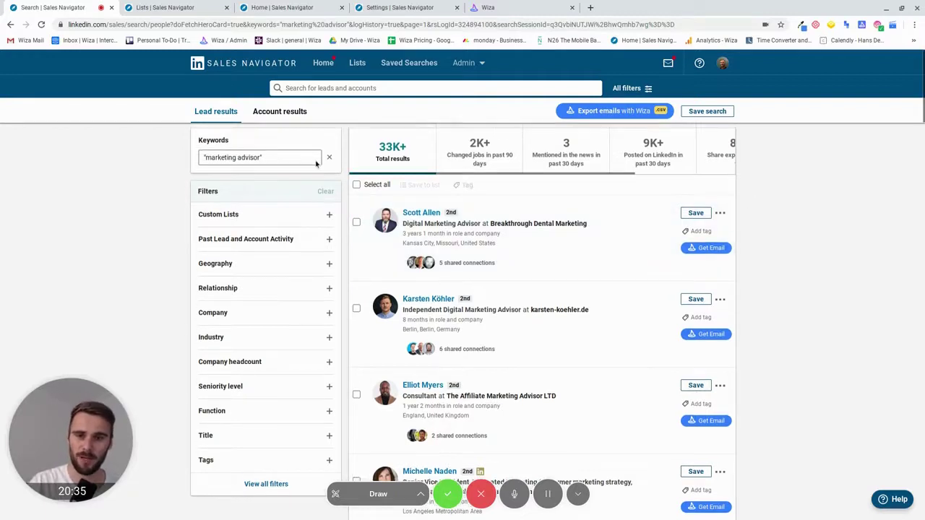
left_click(361, 88)
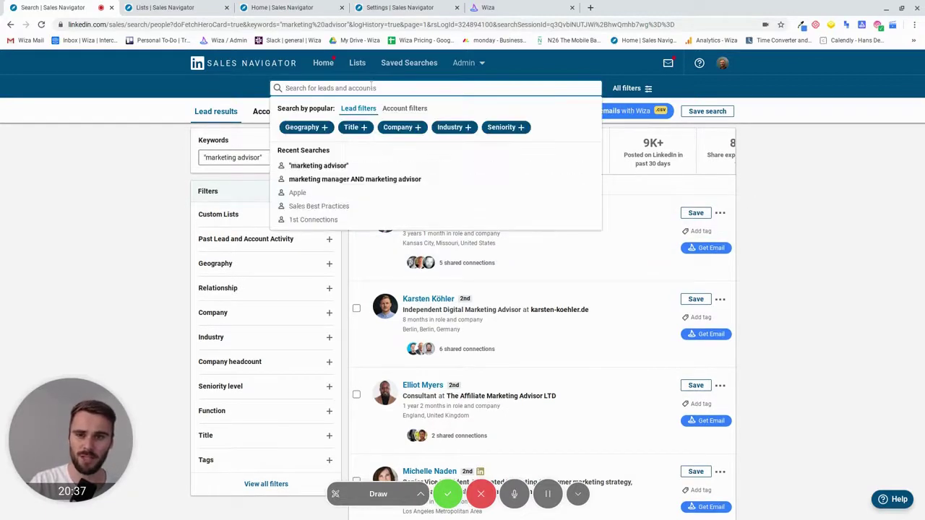
left_click(143, 191)
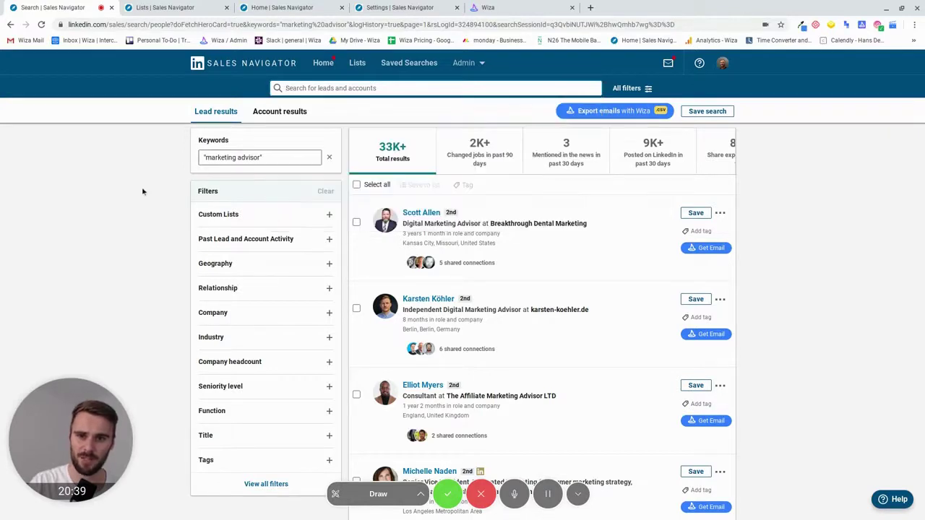
Open the list of leads similar to the first search result and look through it, including the additional options of one lead
left_click(720, 214)
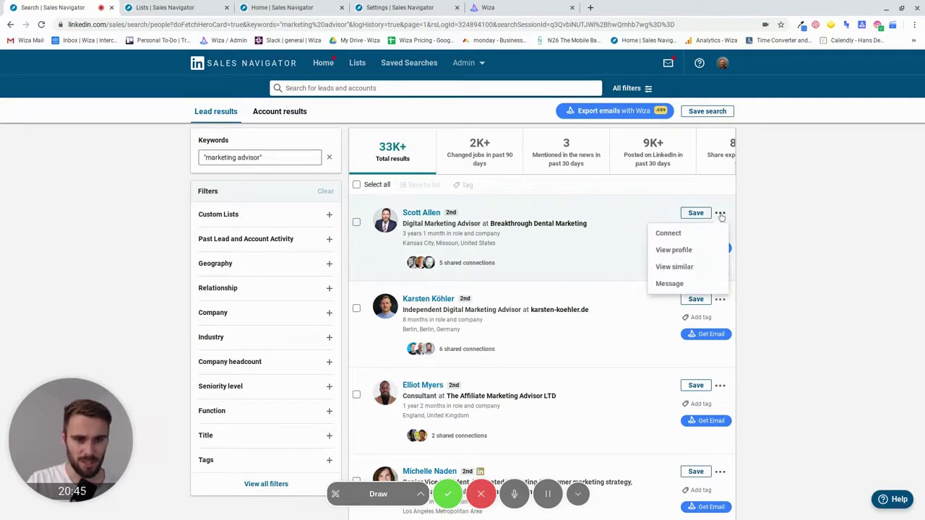
left_click(671, 267)
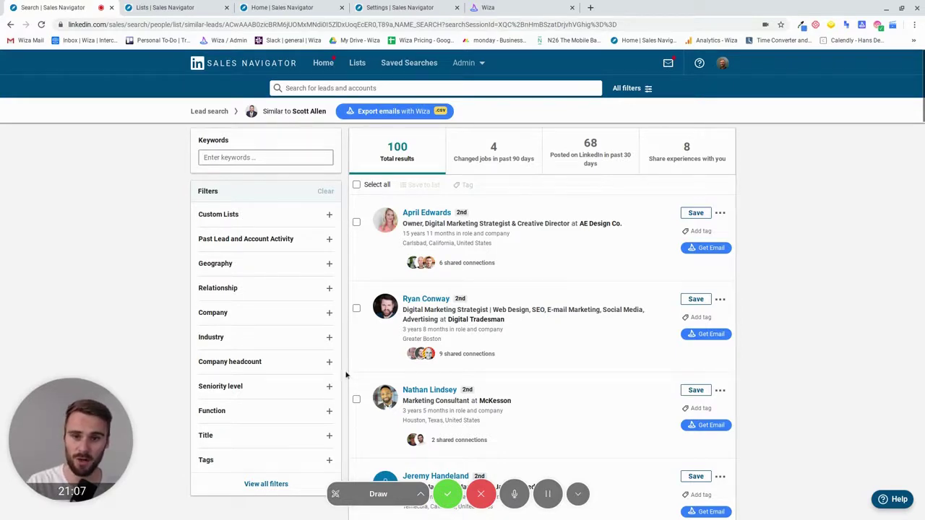
scroll(348, 375, "down", 3)
scroll(272, 427, "down", 1)
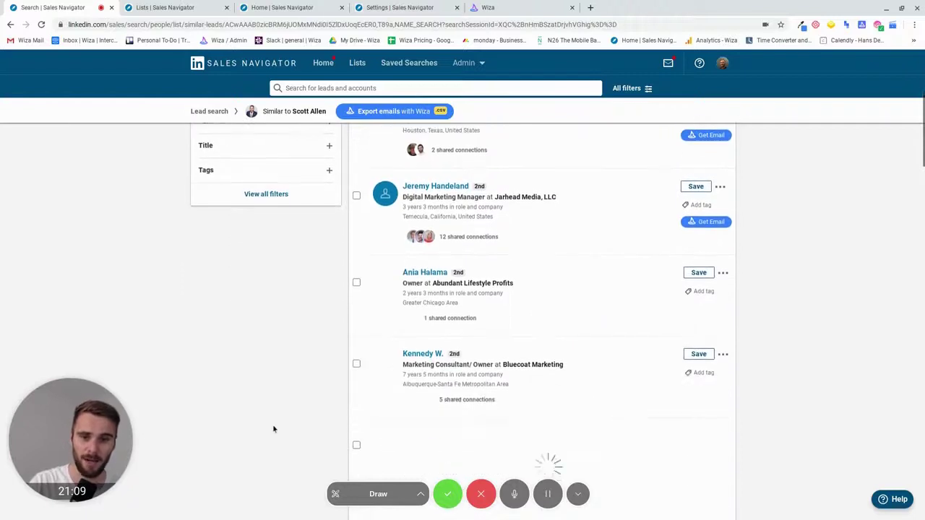
scroll(223, 416, "down", 1)
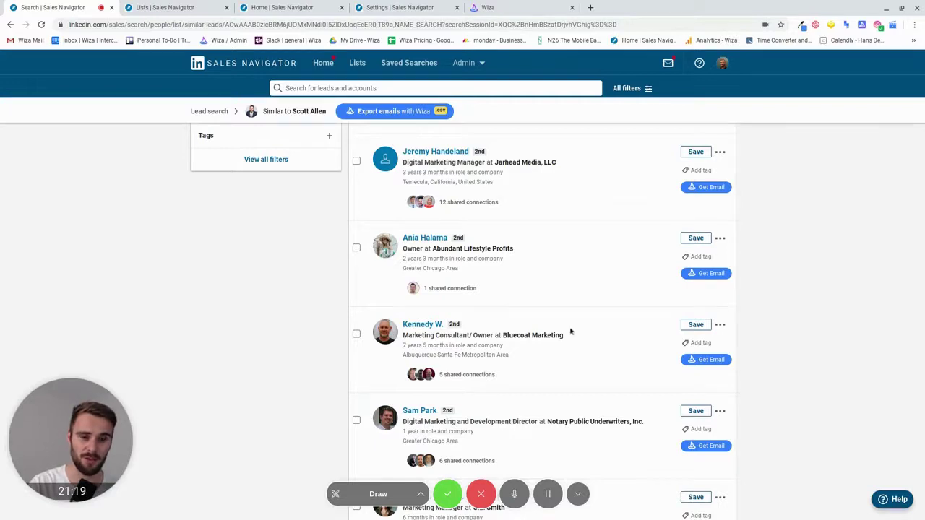
left_click(720, 325)
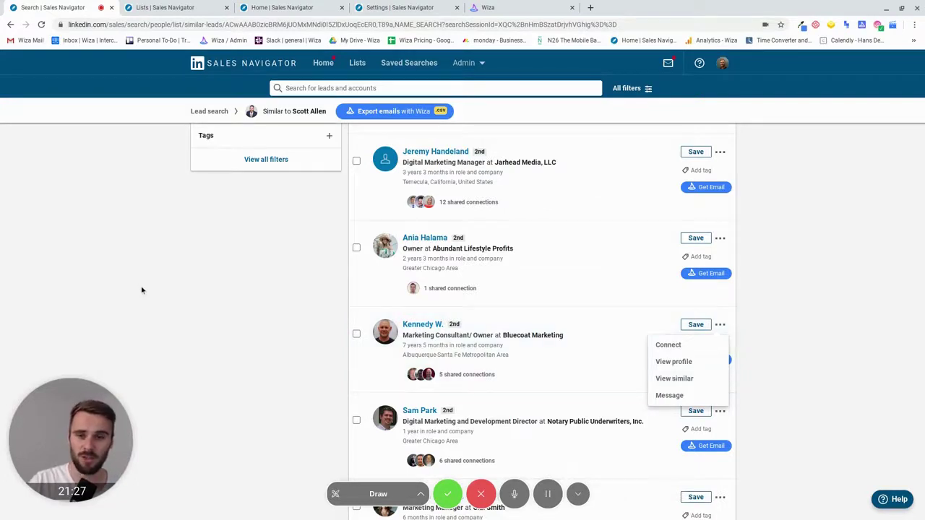
scroll(142, 289, "up", 5)
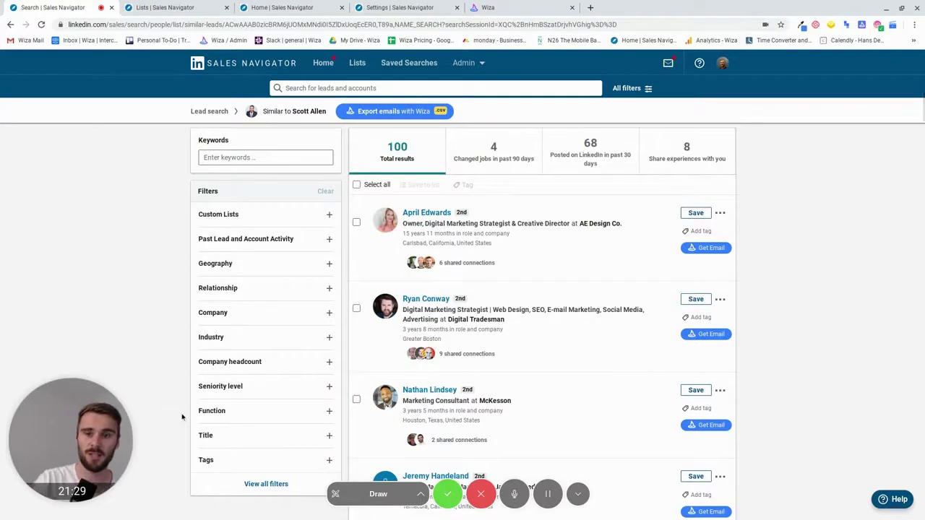